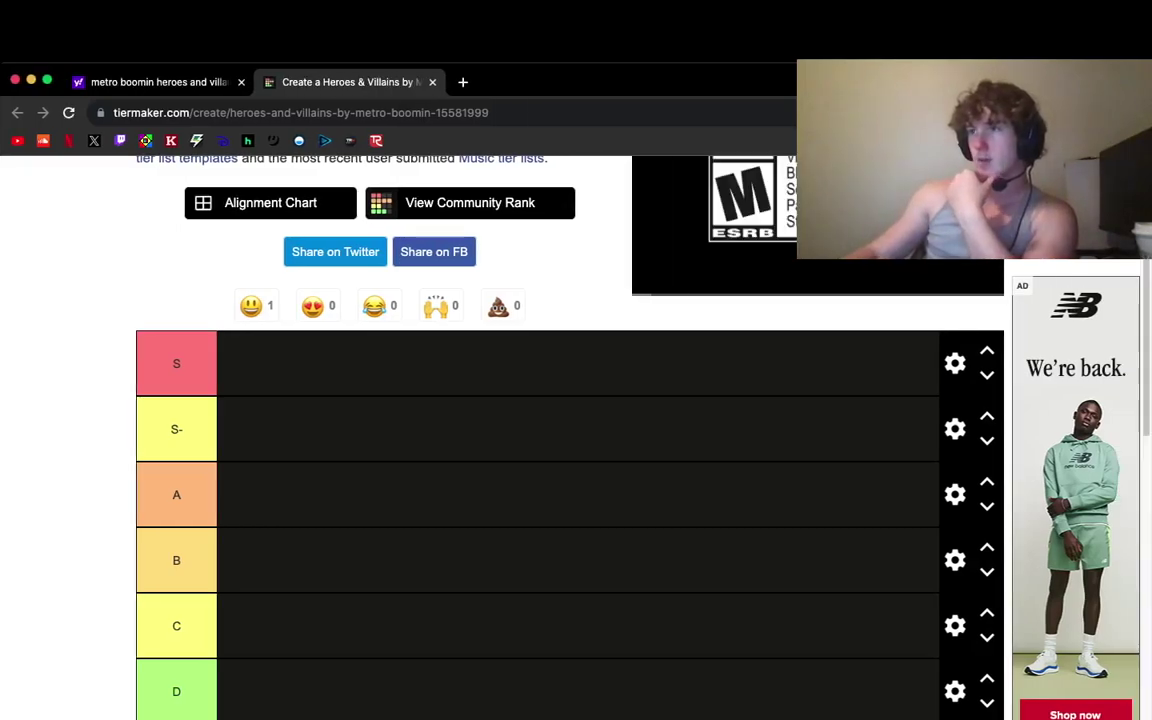
Finish editing the F tier label and place the song Around Me in the A tier
{"action": "scroll", "coordinate": [578, 430], "scroll_direction": "down", "scroll_amount": 2}
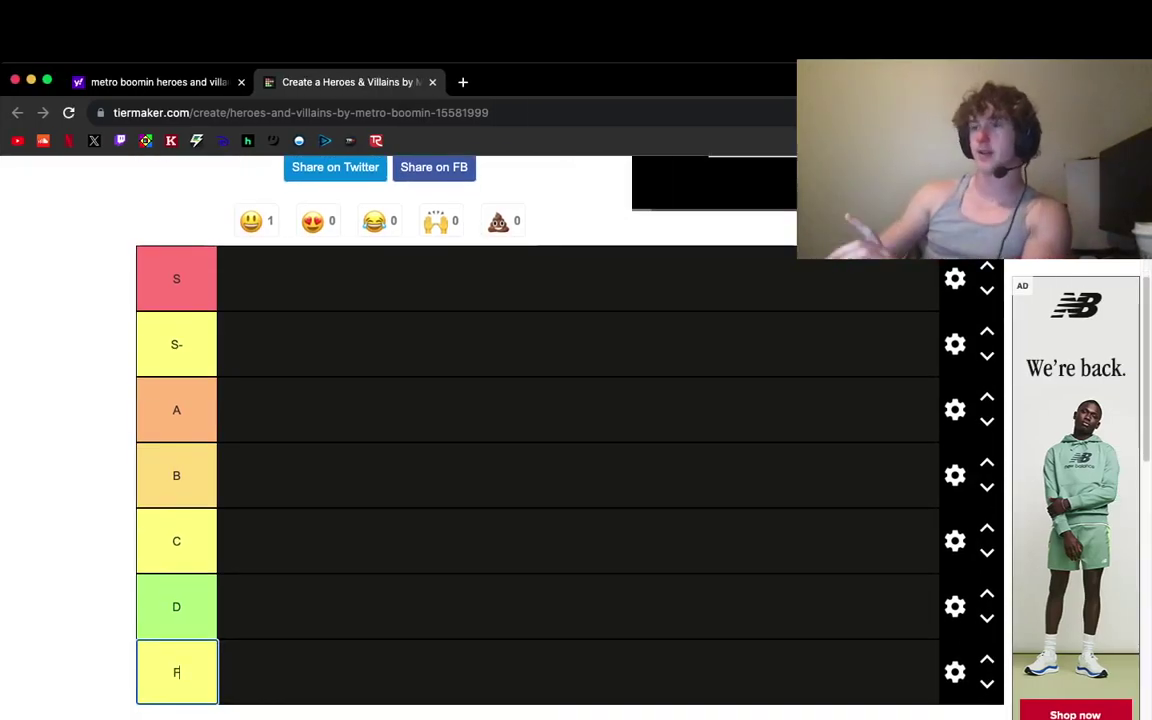
{"action": "scroll", "coordinate": [578, 430], "scroll_direction": "down", "scroll_amount": 1}
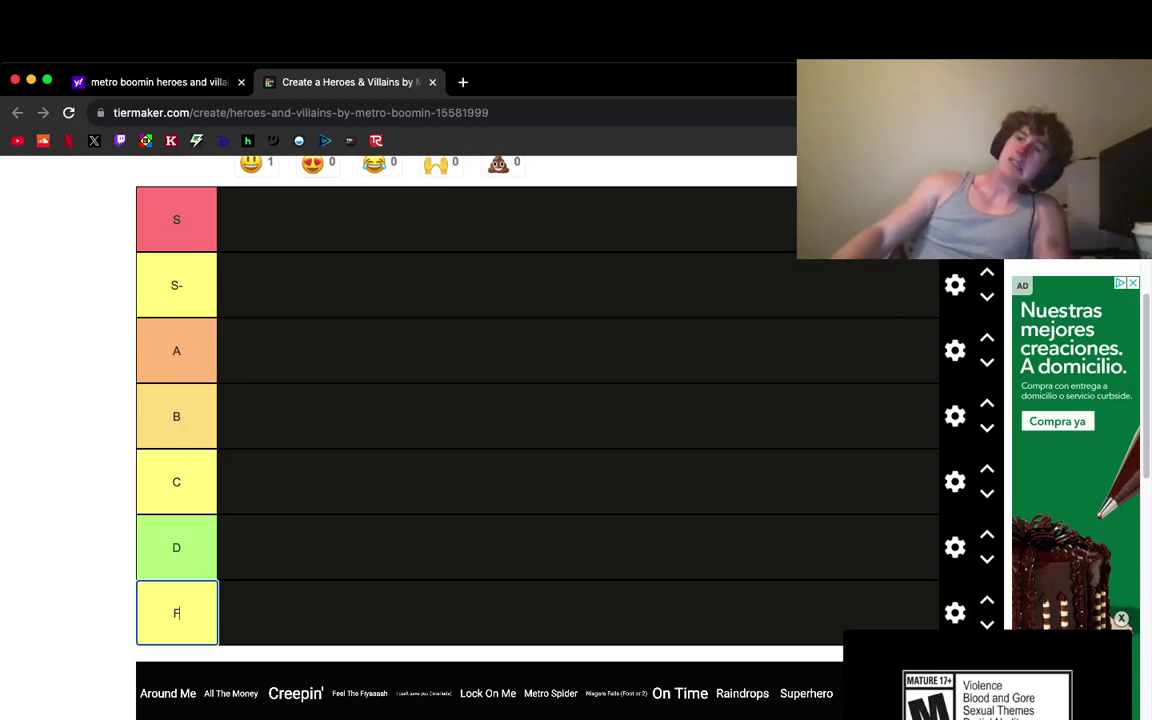
{"action": "key", "text": "Return"}
{"action": "scroll", "coordinate": [578, 400], "scroll_direction": "up", "scroll_amount": 1}
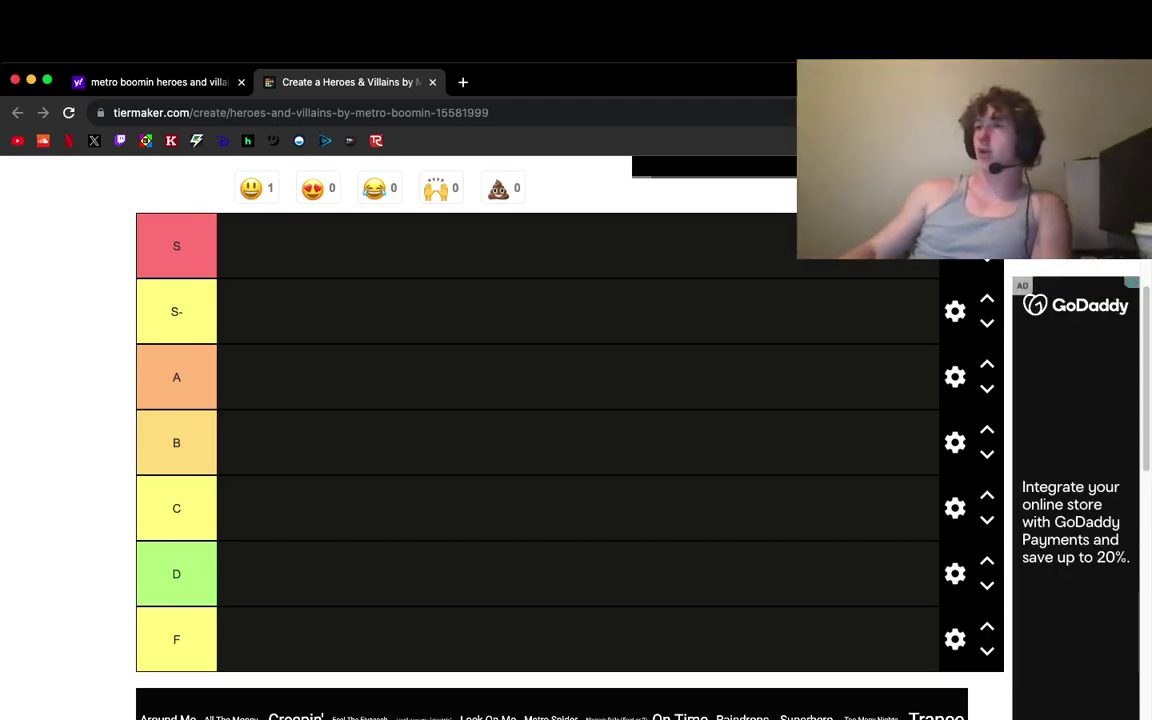
{"action": "left_click_drag", "start_coordinate": [168, 716], "coordinate": [287, 389]}
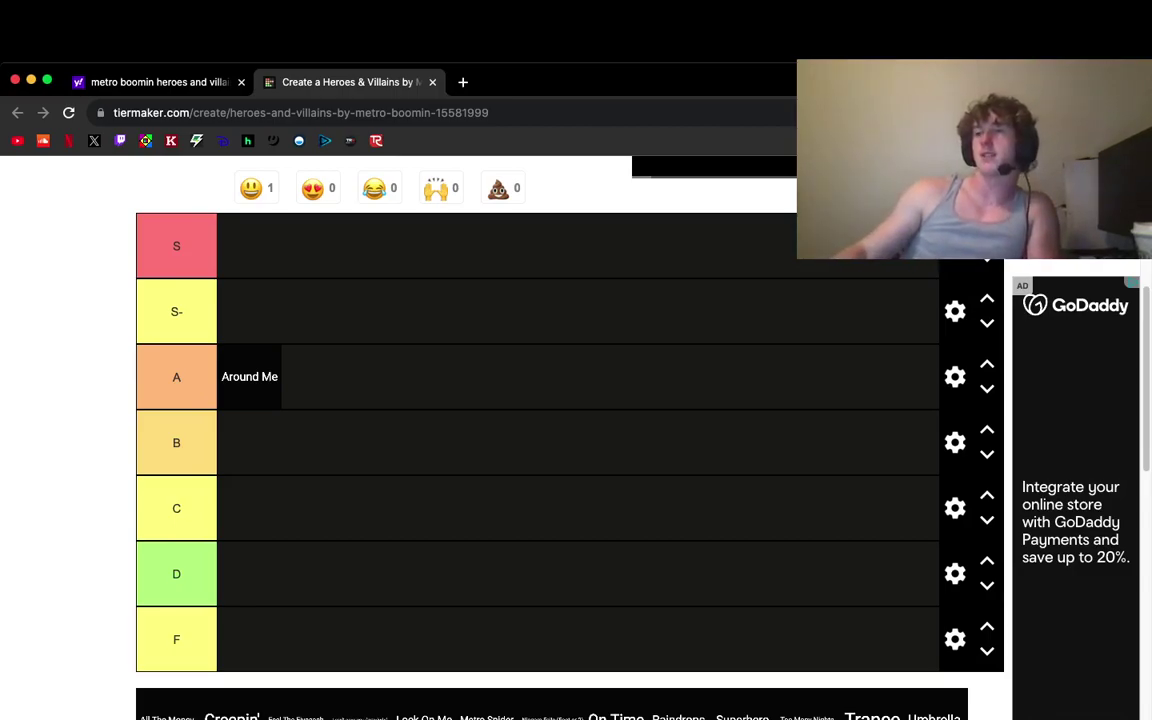
Rank All The Money in D, Creepin' in C, Feel The Fiyaaaah and Lock On Me in B, and I Can't Save You (Interlude) in S
{"action": "left_click_drag", "start_coordinate": [167, 716], "coordinate": [248, 573]}
{"action": "left_click_drag", "start_coordinate": [168, 716], "coordinate": [249, 508]}
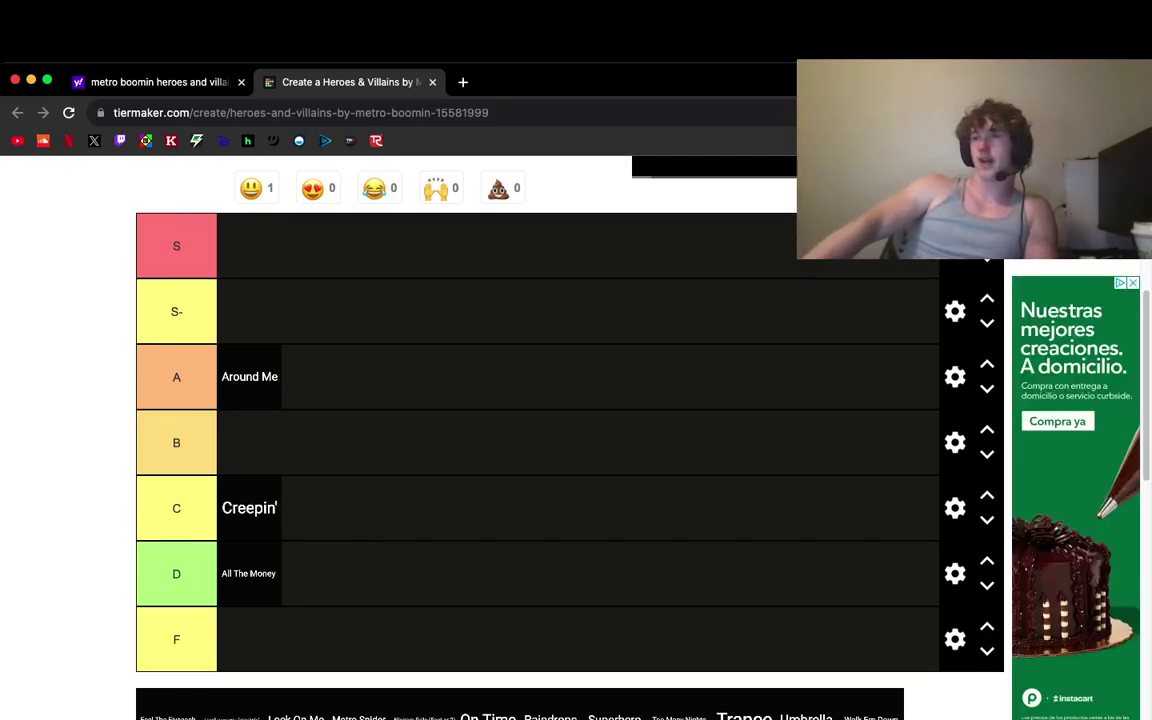
{"action": "left_click_drag", "start_coordinate": [167, 716], "coordinate": [345, 442]}
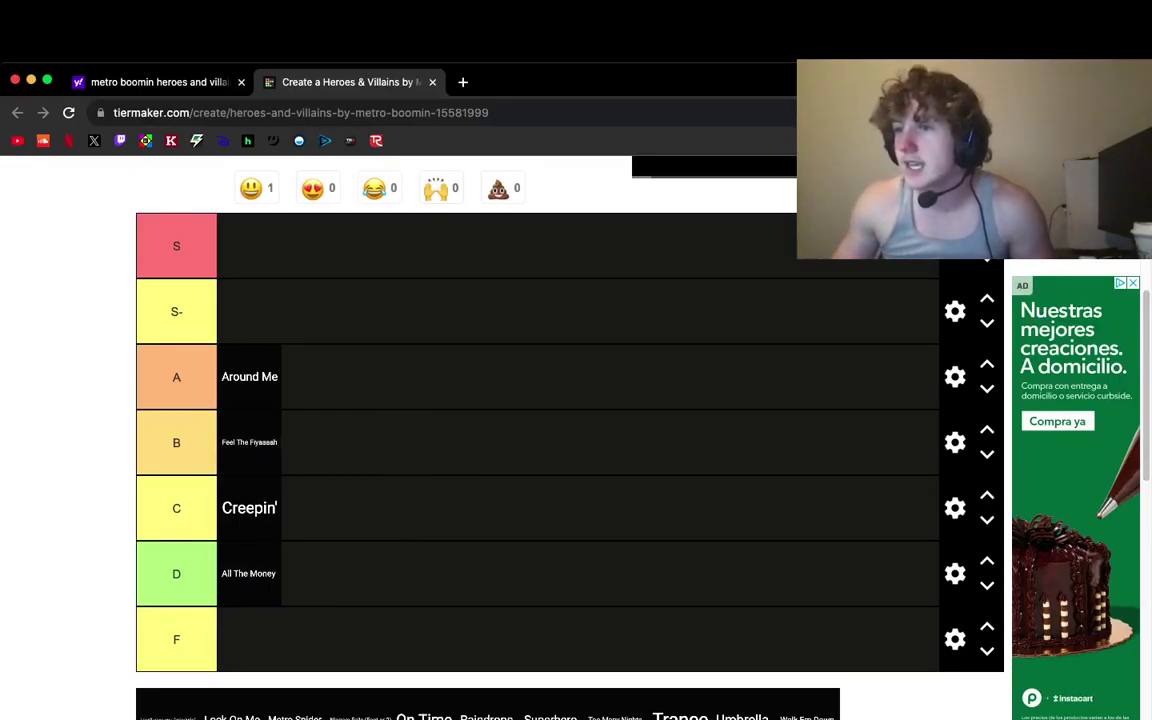
{"action": "left_click_drag", "start_coordinate": [170, 716], "coordinate": [300, 240]}
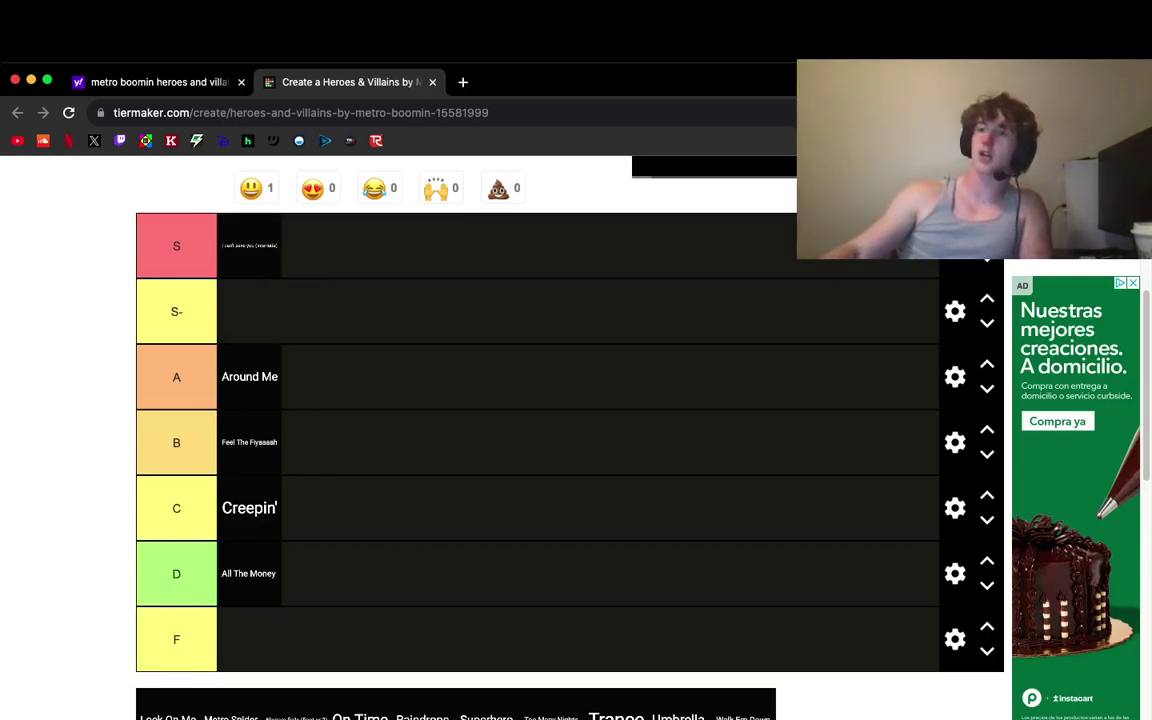
{"action": "left_click_drag", "start_coordinate": [168, 717], "coordinate": [366, 453]}
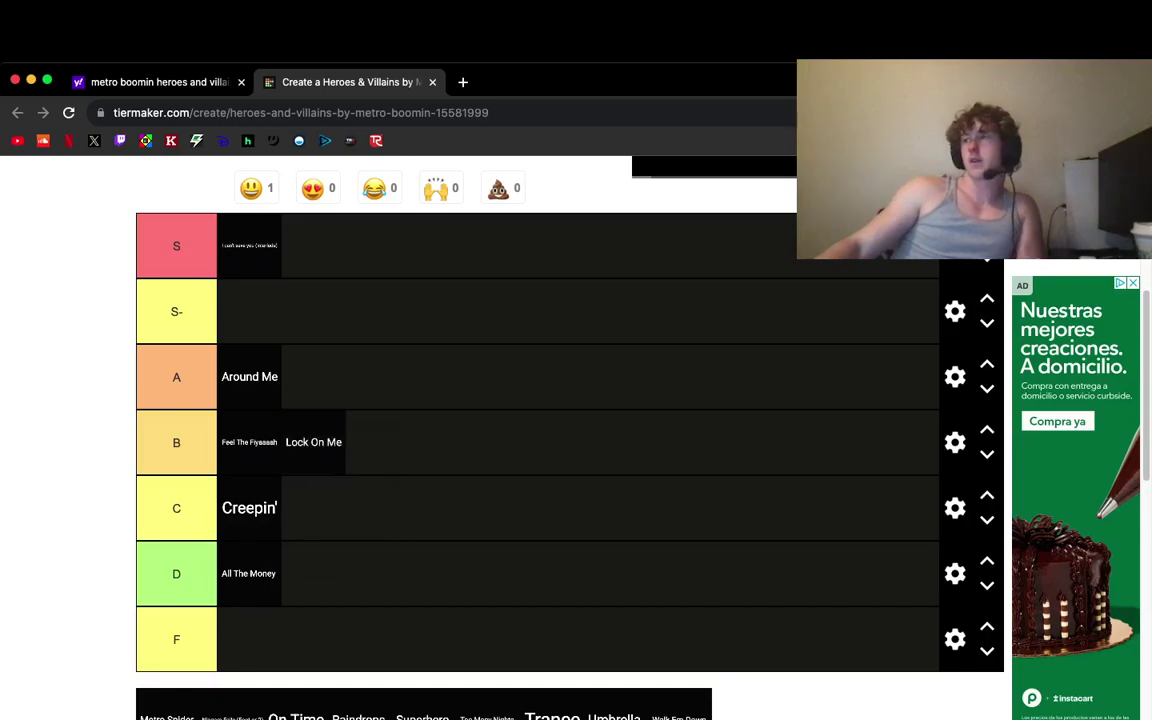
Add a new tier row directly above B and label it B+
{"action": "left_click", "coordinate": [955, 442]}
{"action": "left_click", "coordinate": [441, 402]}
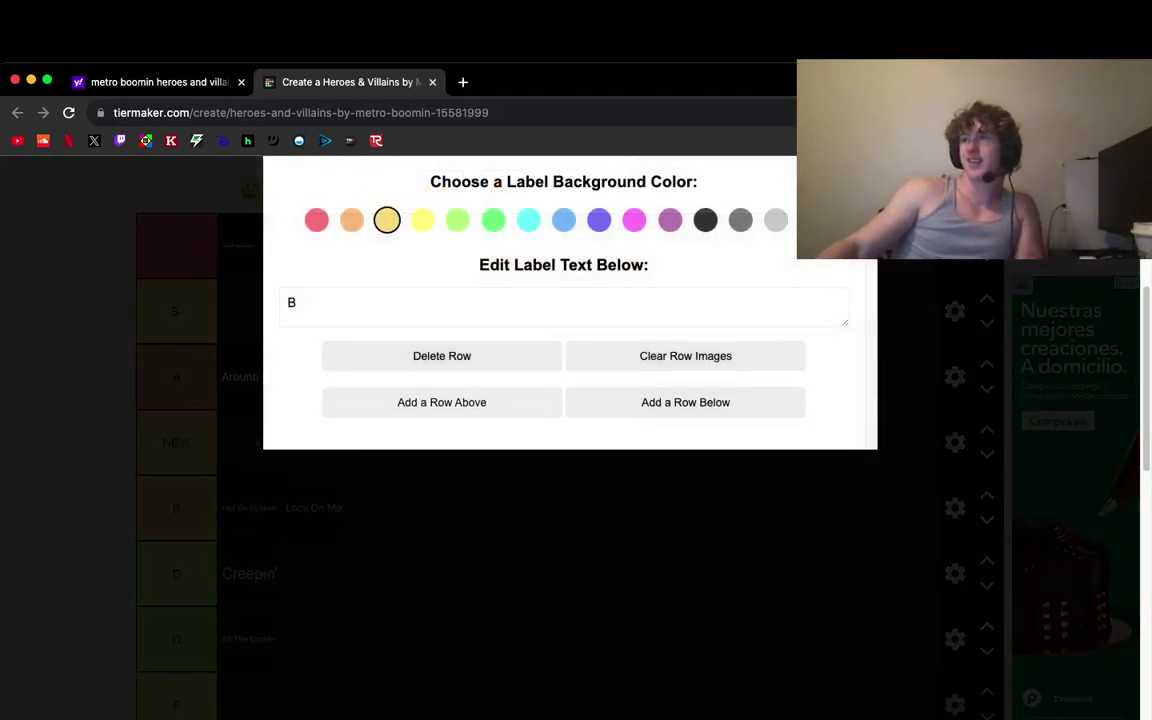
{"action": "left_click", "coordinate": [257, 442]}
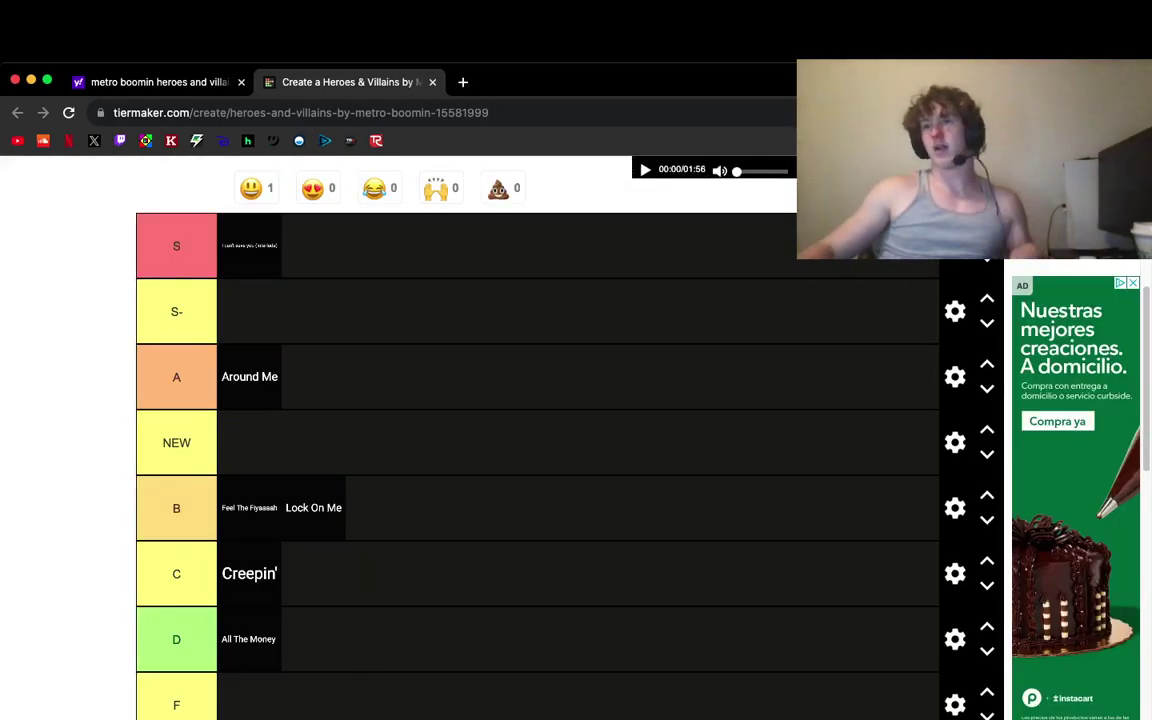
{"action": "left_click", "coordinate": [193, 442]}
{"action": "key", "text": "BackSpace"}
{"action": "key", "text": "BackSpace"}
{"action": "key", "text": "BackSpace"}
{"action": "type", "text": "B+"}
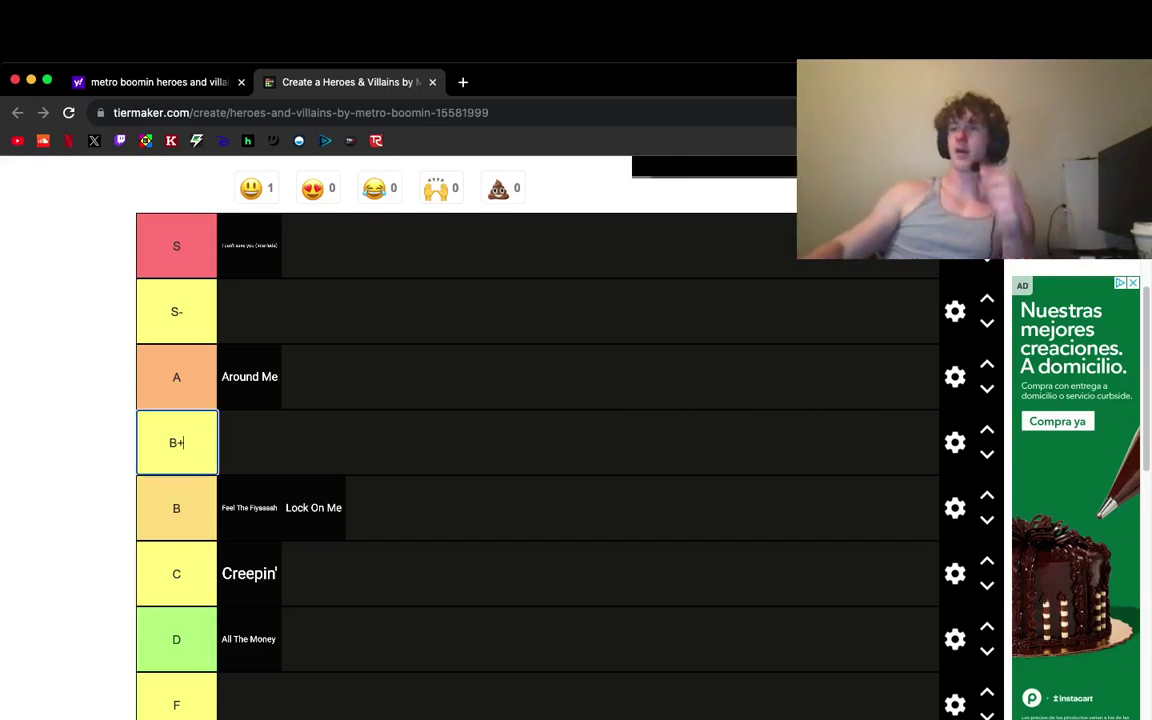
Move Feel The Fiyaaaah from B up to the B+ tier and place Metro Spider in the B tier
{"action": "left_click_drag", "start_coordinate": [249, 507], "coordinate": [250, 440]}
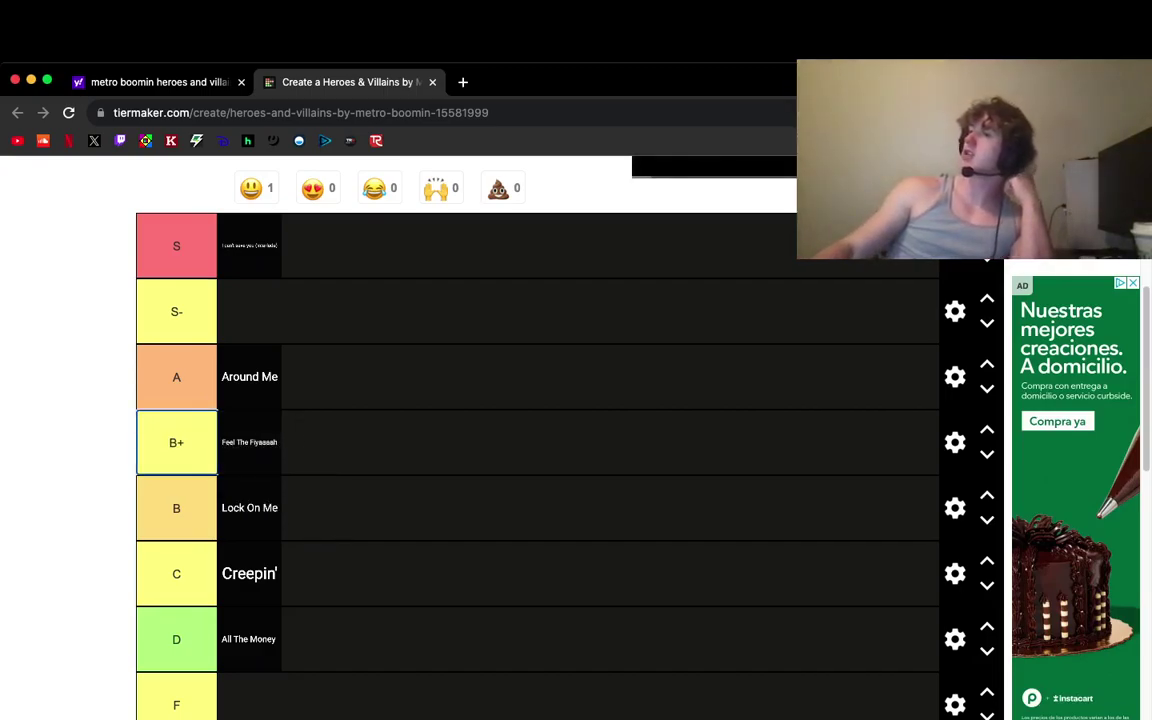
{"action": "scroll", "coordinate": [250, 440], "scroll_direction": "down", "scroll_amount": 1}
{"action": "left_click_drag", "start_coordinate": [376, 715], "coordinate": [394, 520]}
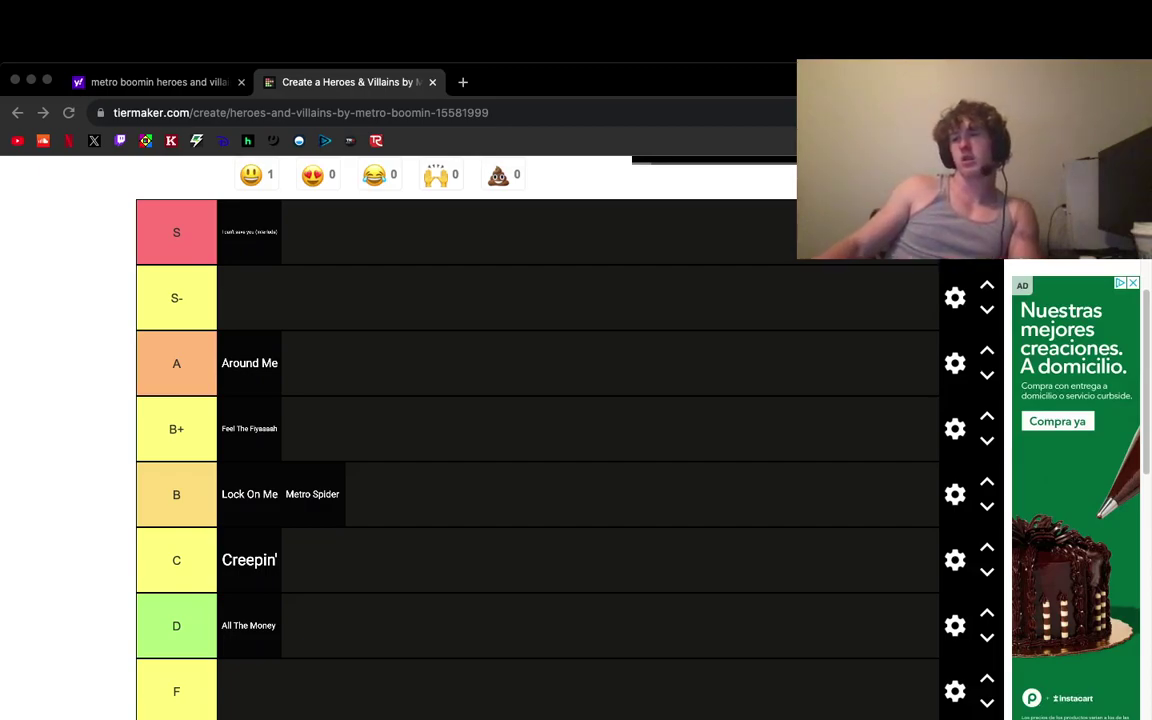
Place the unranked song Niagara Falls (Foot or 2) in the B+ tier after Feel The Fiyaaaah
{"action": "left_click", "coordinate": [183, 429]}
{"action": "scroll", "coordinate": [570, 440], "scroll_direction": "down", "scroll_amount": 2}
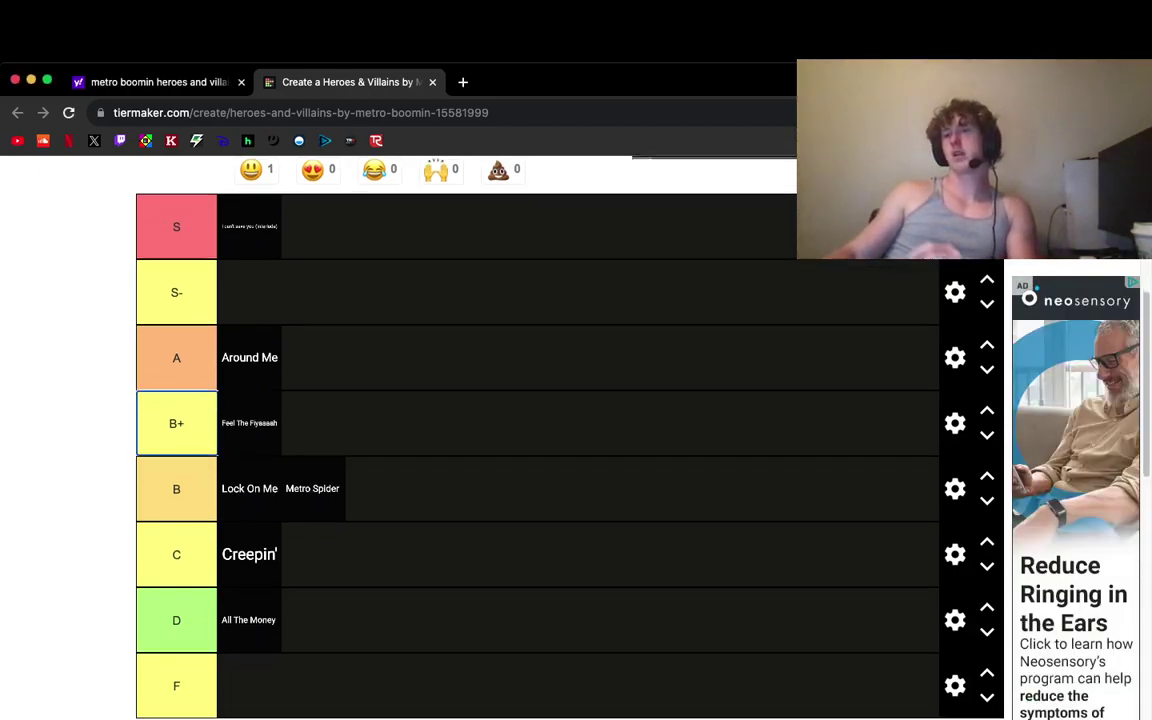
{"action": "left_click_drag", "start_coordinate": [168, 630], "coordinate": [378, 352]}
{"action": "scroll", "coordinate": [378, 352], "scroll_direction": "up", "scroll_amount": 1}
{"action": "left_click_drag", "start_coordinate": [378, 438], "coordinate": [380, 372]}
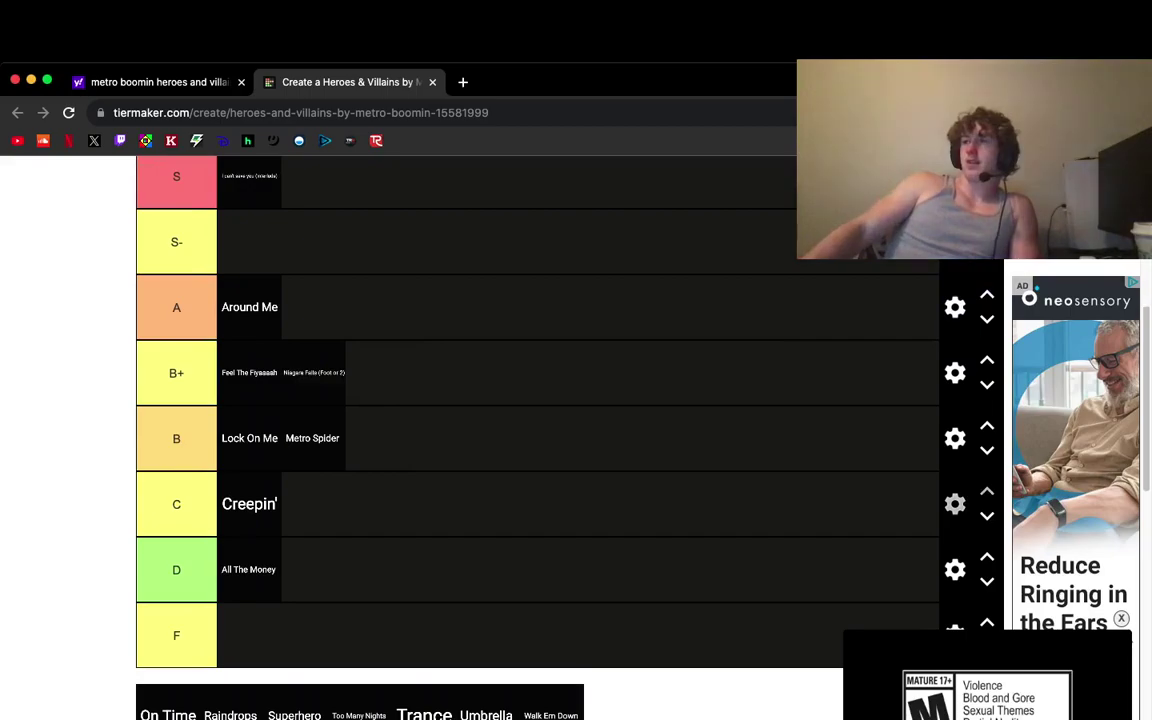
Add a new tier row directly above C and label it C+
{"action": "left_click", "coordinate": [955, 504]}
{"action": "left_click", "coordinate": [441, 402]}
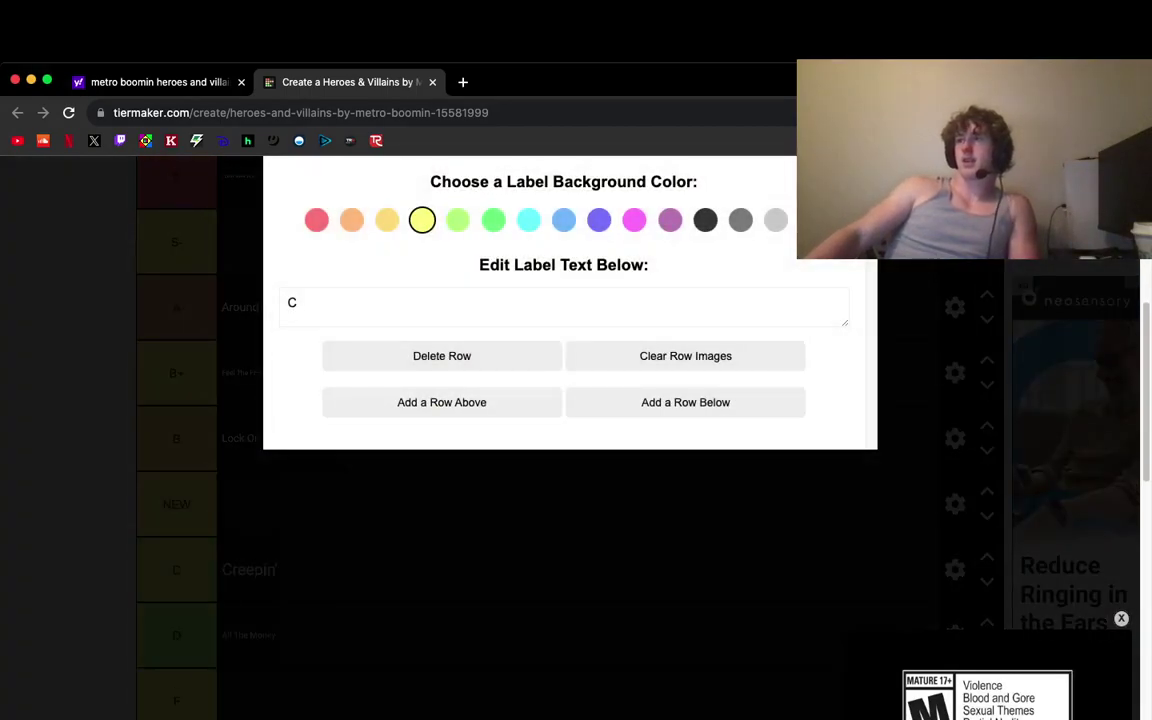
{"action": "key", "text": "Escape"}
{"action": "left_click", "coordinate": [176, 504]}
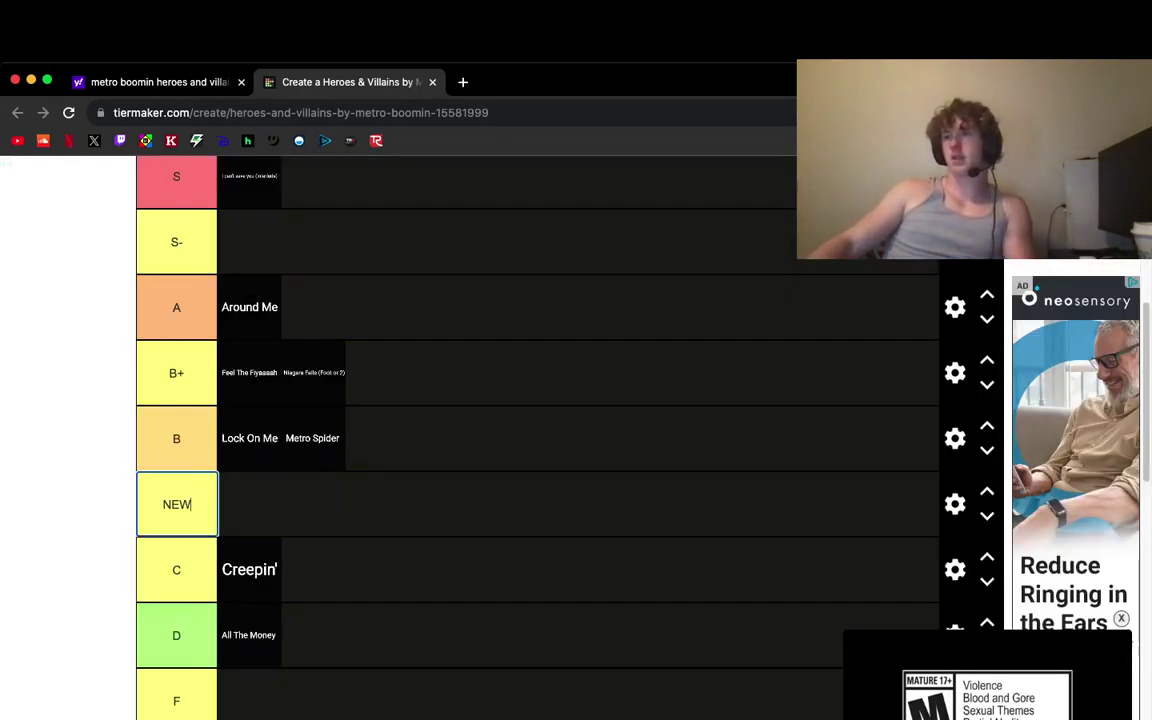
{"action": "key", "text": "ctrl+a"}
{"action": "type", "text": "C+"}
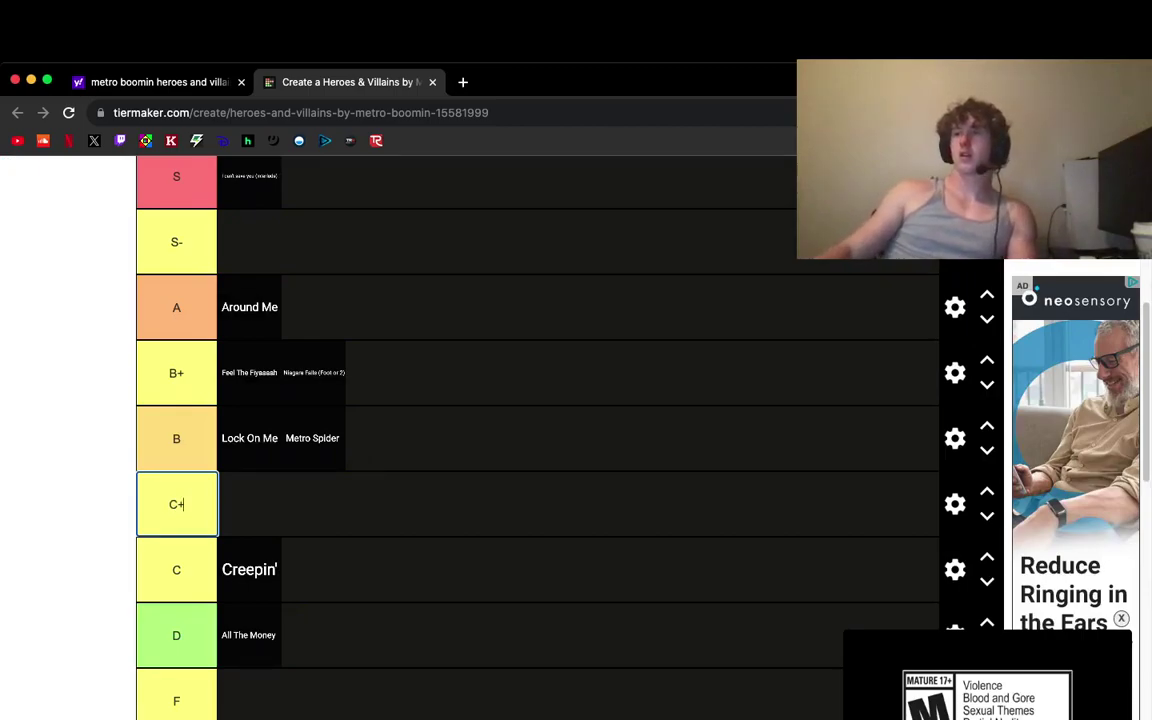
Rearrange the middle tiers with Lock On Me in C+, Metro Spider in B+ and Niagara Falls in B
{"action": "left_click_drag", "start_coordinate": [249, 438], "coordinate": [378, 372]}
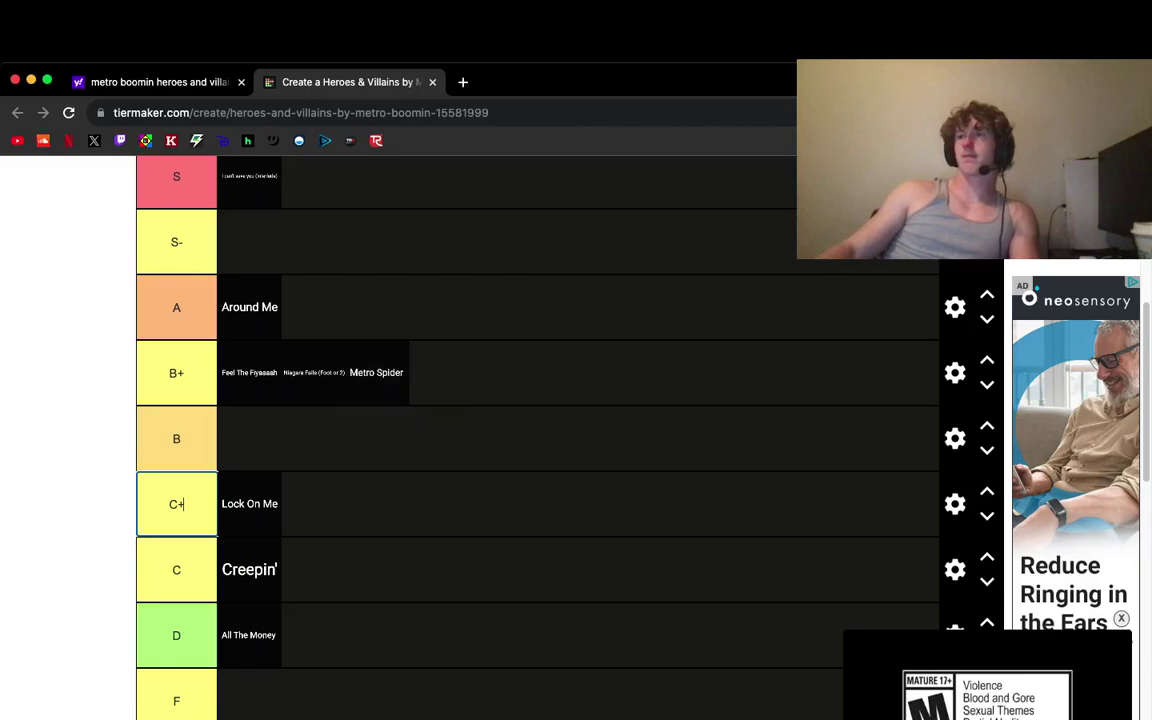
{"action": "left_click_drag", "start_coordinate": [312, 388], "coordinate": [249, 438]}
Place the unranked song On Time in the C tier after Creepin'
{"action": "scroll", "coordinate": [570, 437], "scroll_direction": "down", "scroll_amount": 3}
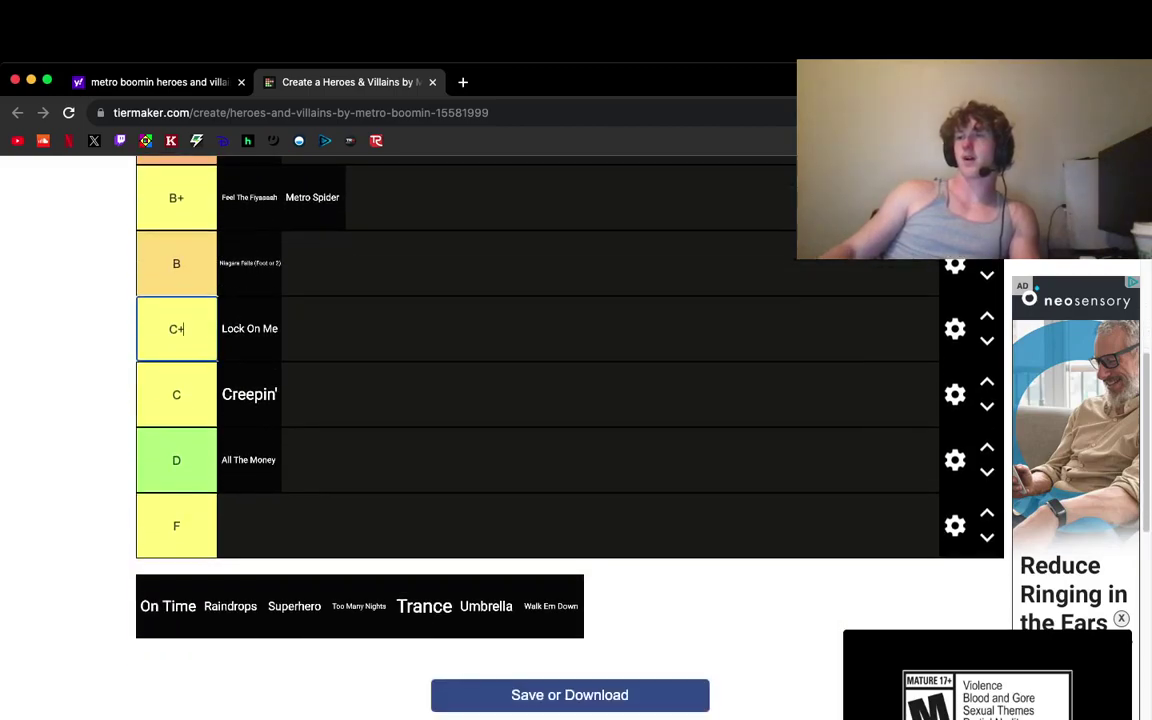
{"action": "scroll", "coordinate": [570, 437], "scroll_direction": "up", "scroll_amount": 2}
{"action": "key", "text": "super+Tab"}
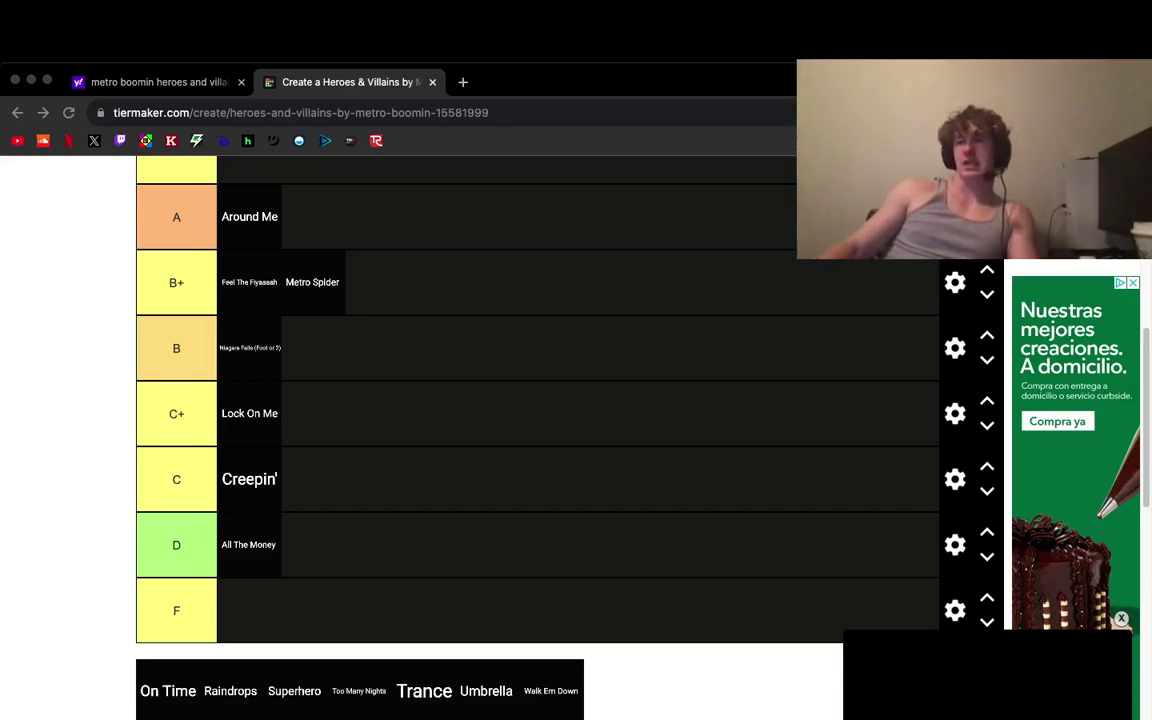
{"action": "left_click", "coordinate": [183, 413]}
{"action": "left_click_drag", "start_coordinate": [168, 690], "coordinate": [318, 478]}
{"action": "key", "text": "super+Tab"}
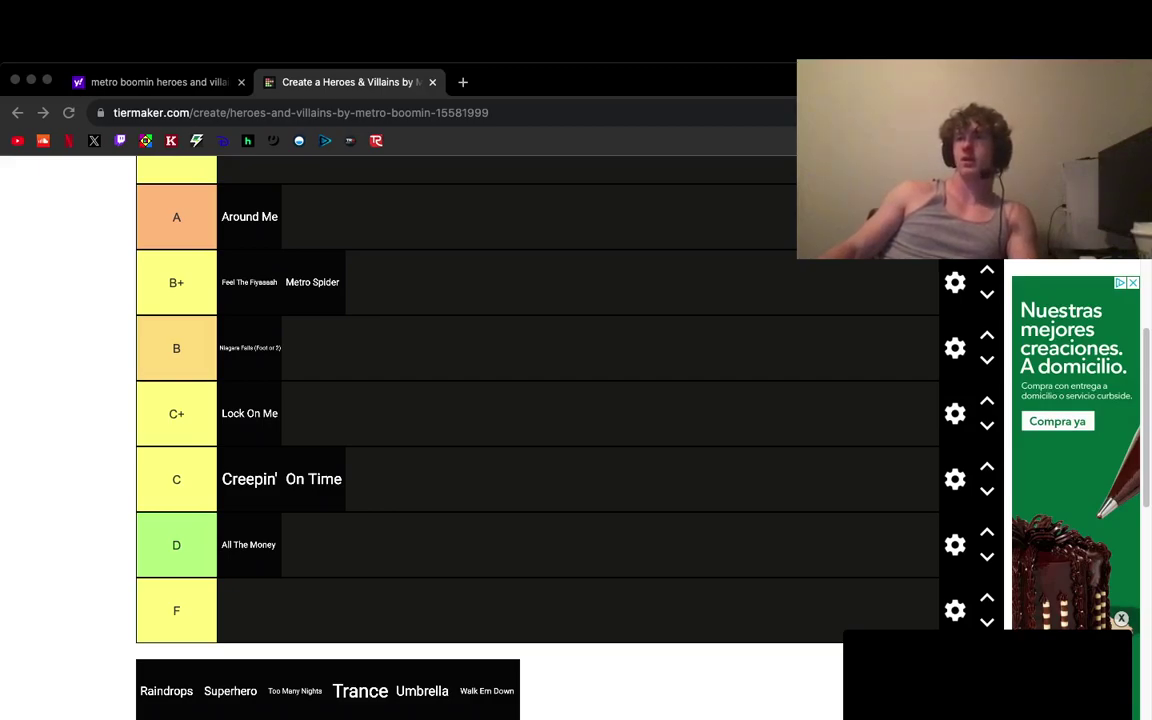
{"action": "key", "text": "super+Tab"}
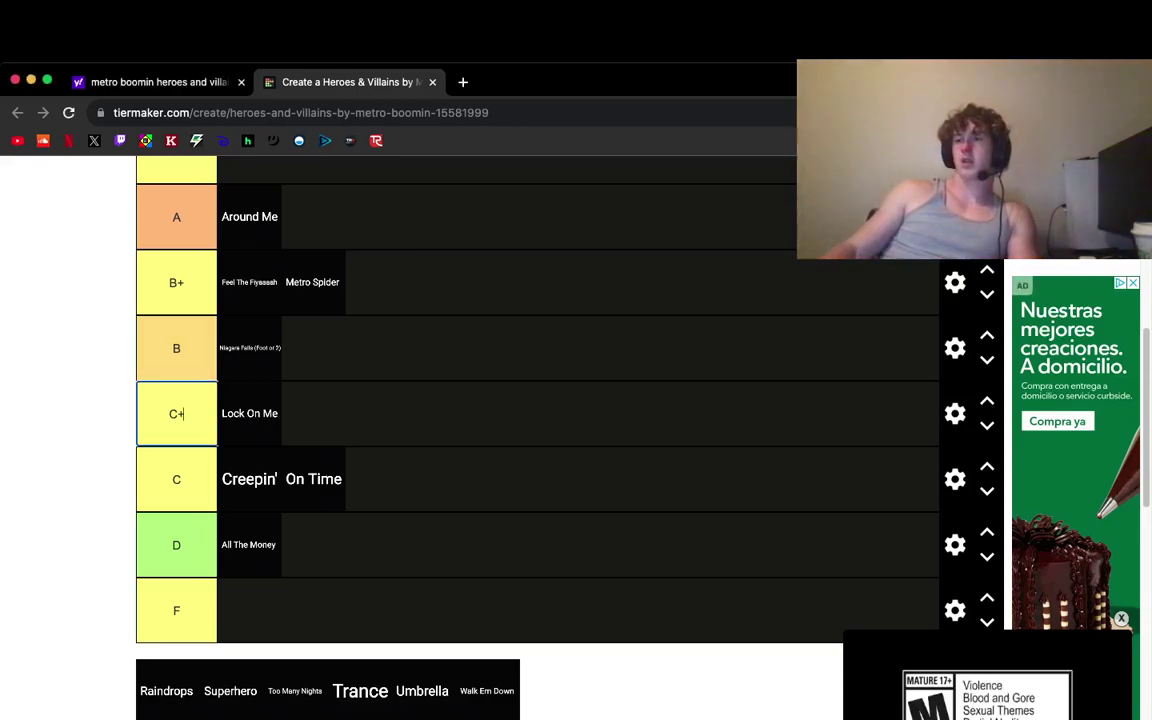
Place Raindrops in the B tier and Superhero in the B+ tier after Metro Spider
{"action": "left_click_drag", "start_coordinate": [166, 690], "coordinate": [450, 342]}
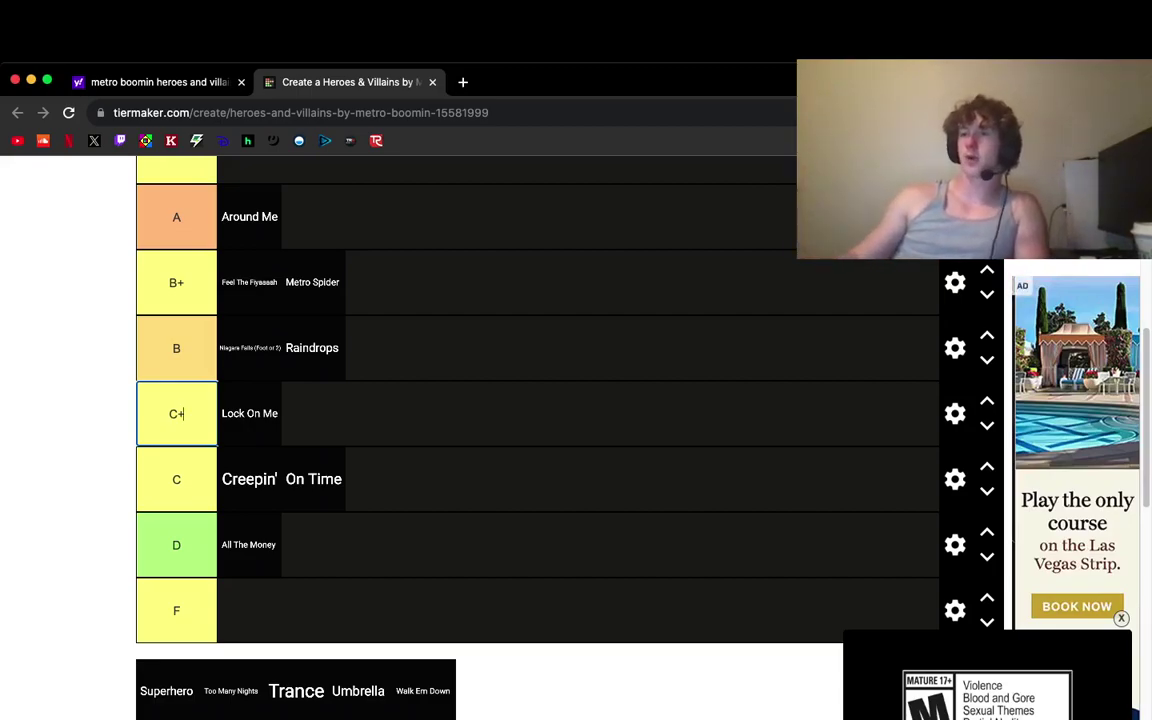
{"action": "left_click_drag", "start_coordinate": [166, 691], "coordinate": [560, 352]}
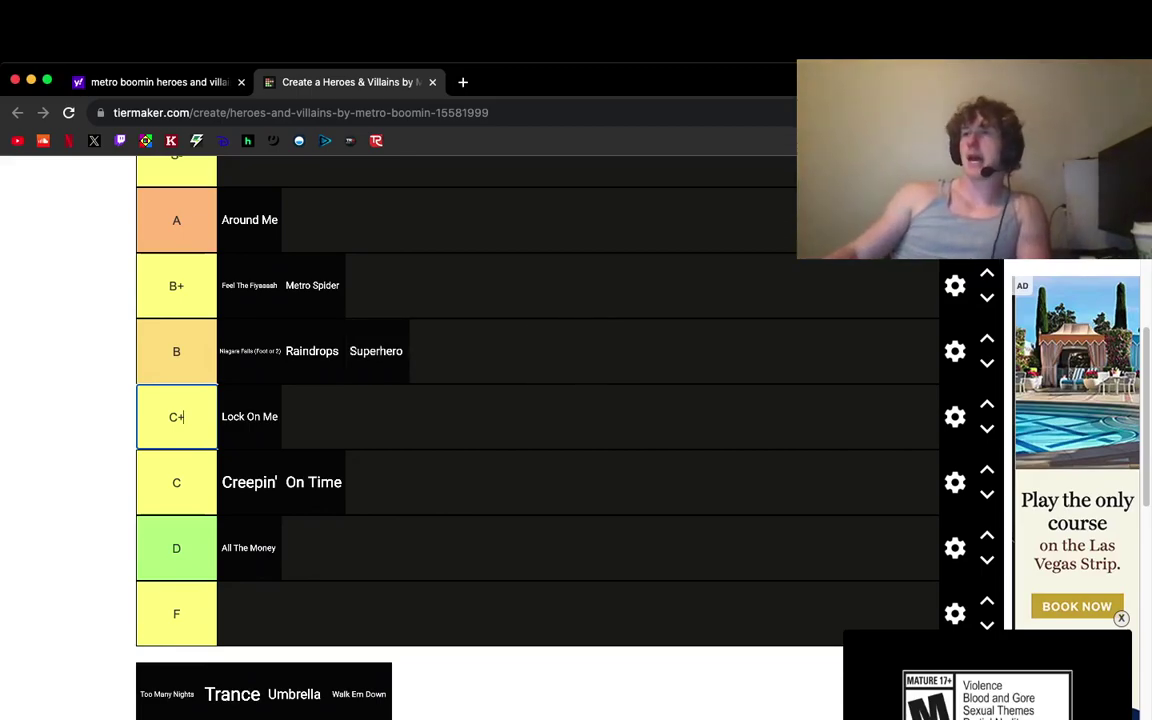
{"action": "left_click_drag", "start_coordinate": [376, 351], "coordinate": [380, 286]}
Rank the remaining songs, with Too Many Nights in S, Trance in A, Umbrella in B+ and Walk Em Down in C+
{"action": "scroll", "coordinate": [400, 300], "scroll_direction": "up", "scroll_amount": 2}
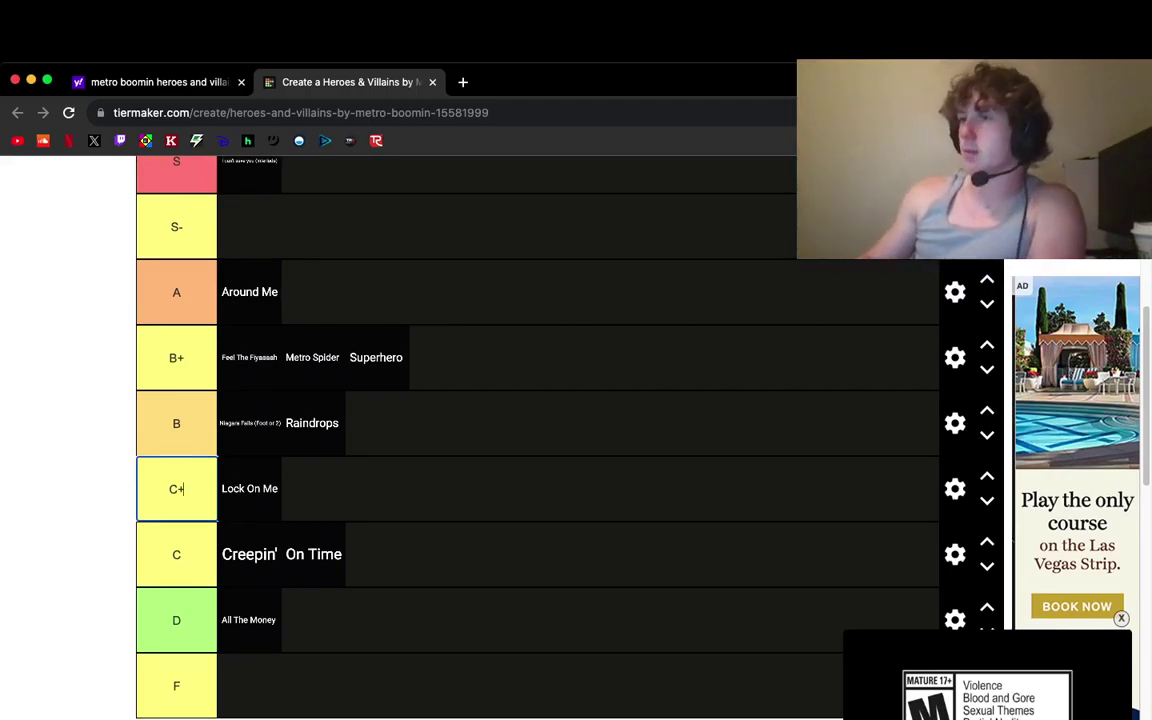
{"action": "left_click_drag", "start_coordinate": [312, 715], "coordinate": [394, 194]}
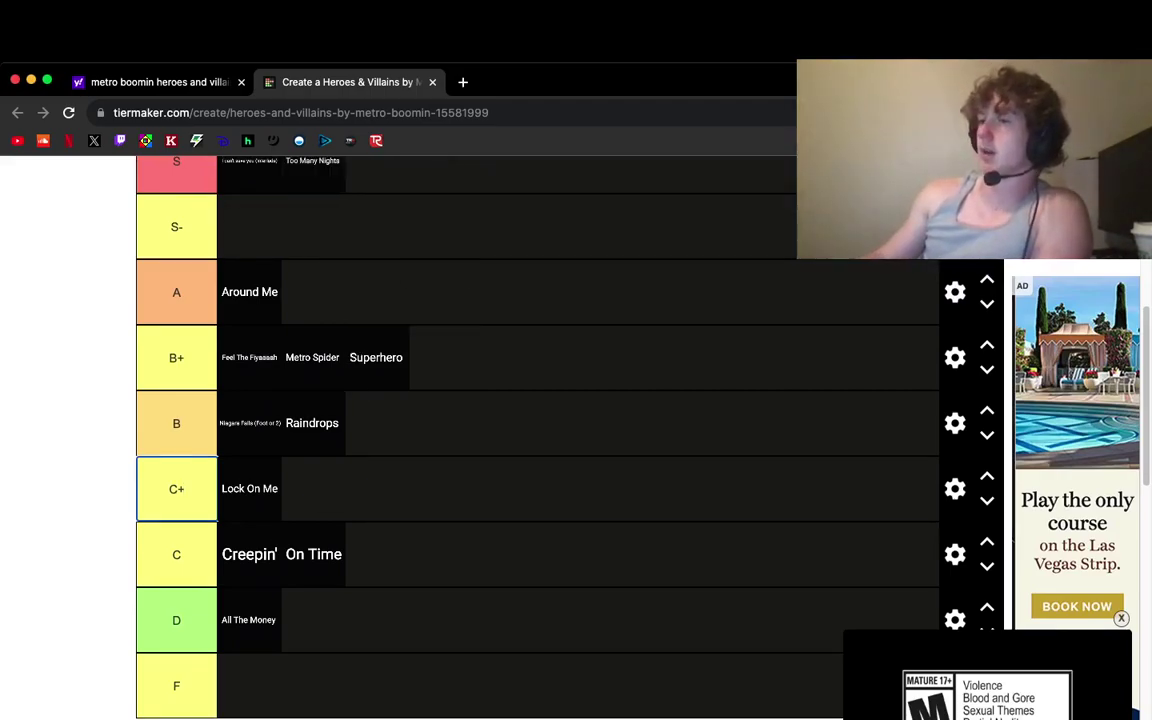
{"action": "left_click_drag", "start_coordinate": [265, 710], "coordinate": [330, 292]}
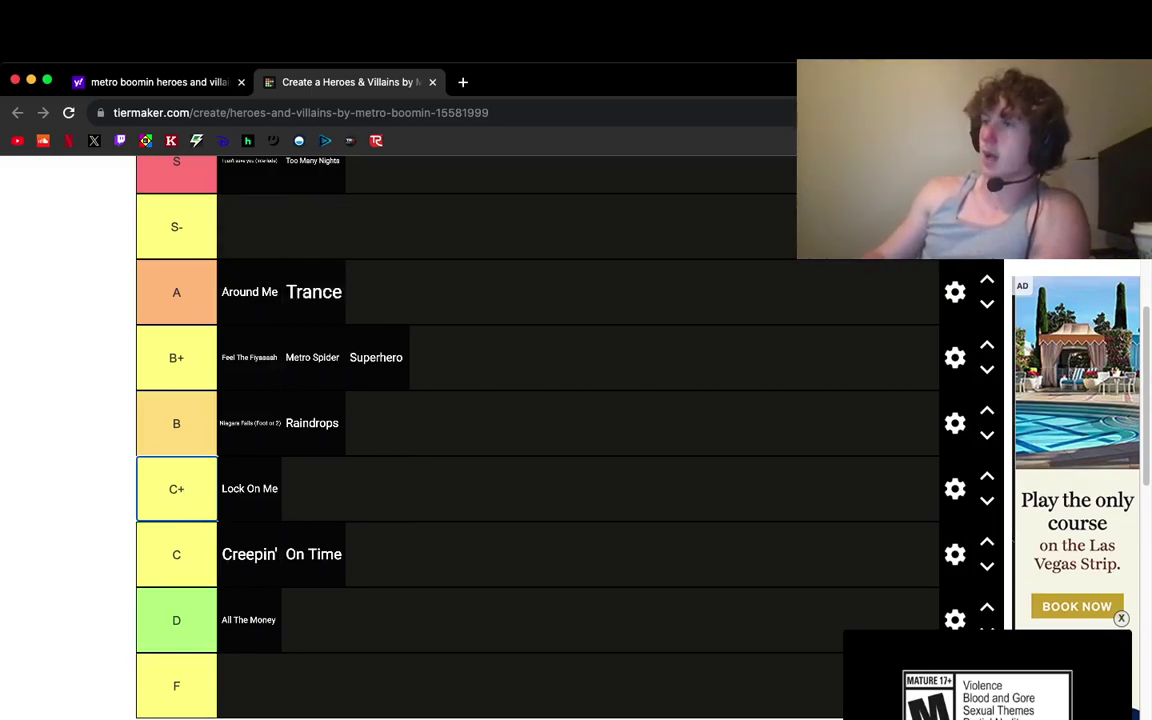
{"action": "left_click_drag", "start_coordinate": [300, 712], "coordinate": [450, 362]}
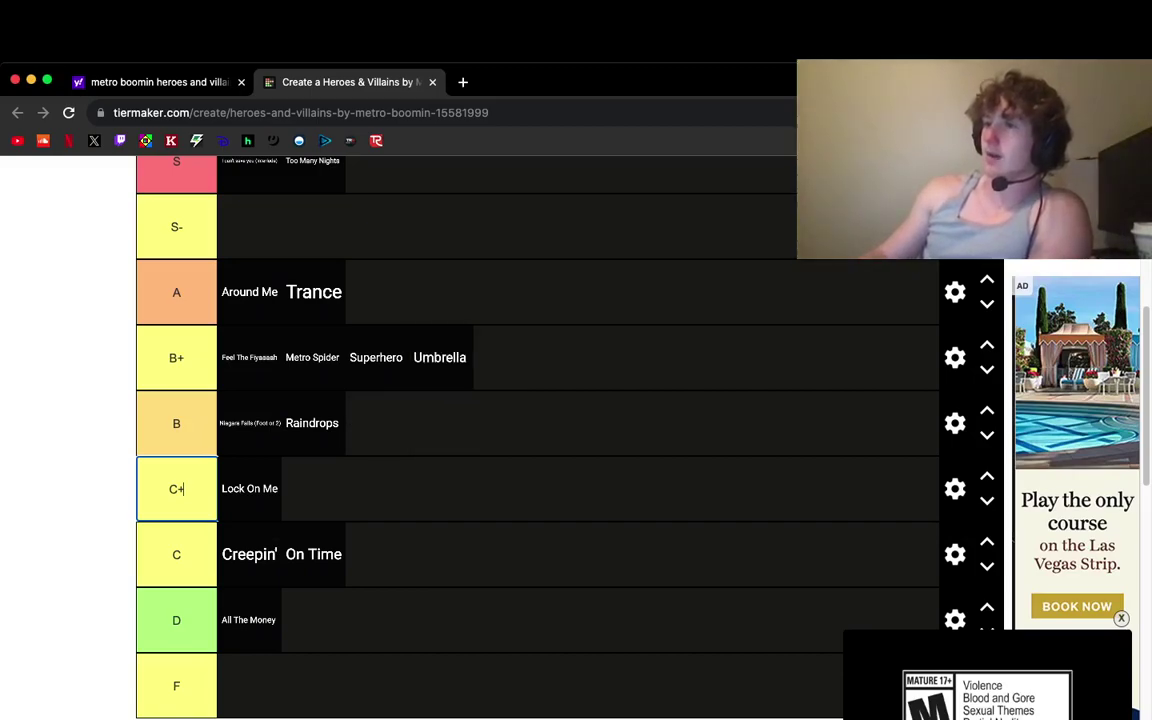
{"action": "left_click_drag", "start_coordinate": [320, 712], "coordinate": [440, 482]}
Promote Around Me to the S- tier and Feel The Fiyaaaah to the A tier after Trance
{"action": "scroll", "coordinate": [440, 480], "scroll_direction": "up", "scroll_amount": 2}
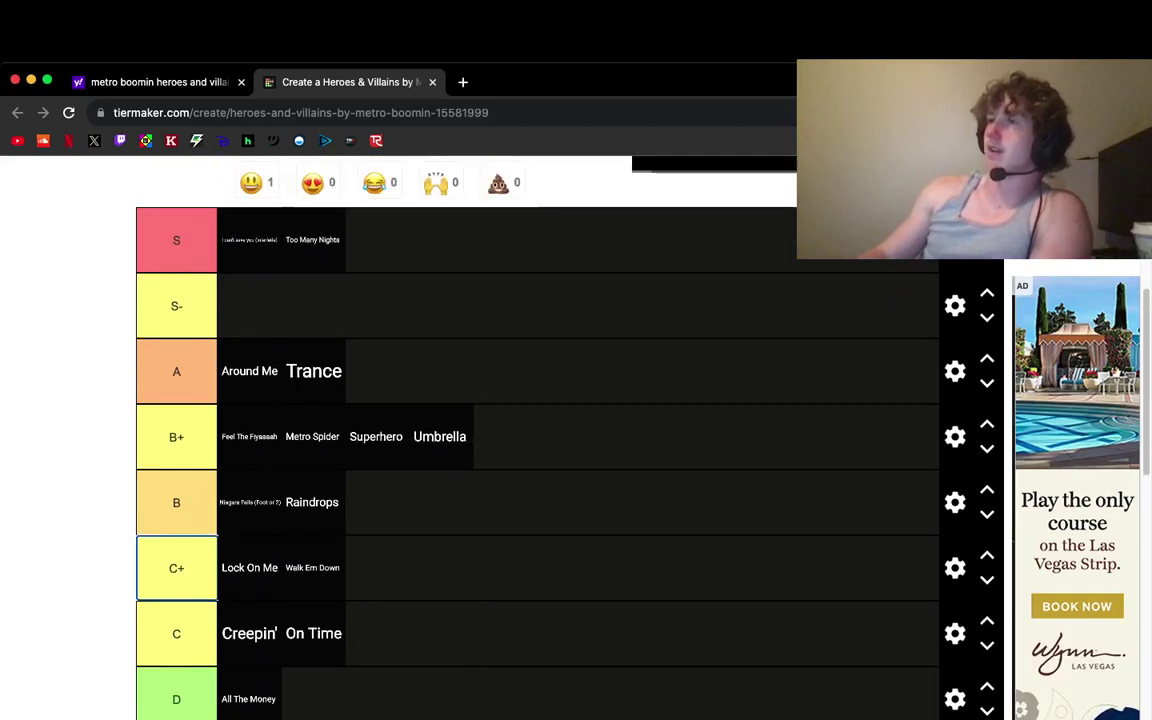
{"action": "mouse_move", "coordinate": [249, 371]}
{"action": "left_mouse_down"}
{"action": "mouse_move", "coordinate": [249, 305]}
{"action": "mouse_move", "coordinate": [313, 305]}
{"action": "mouse_move", "coordinate": [249, 371]}
{"action": "left_mouse_up"}
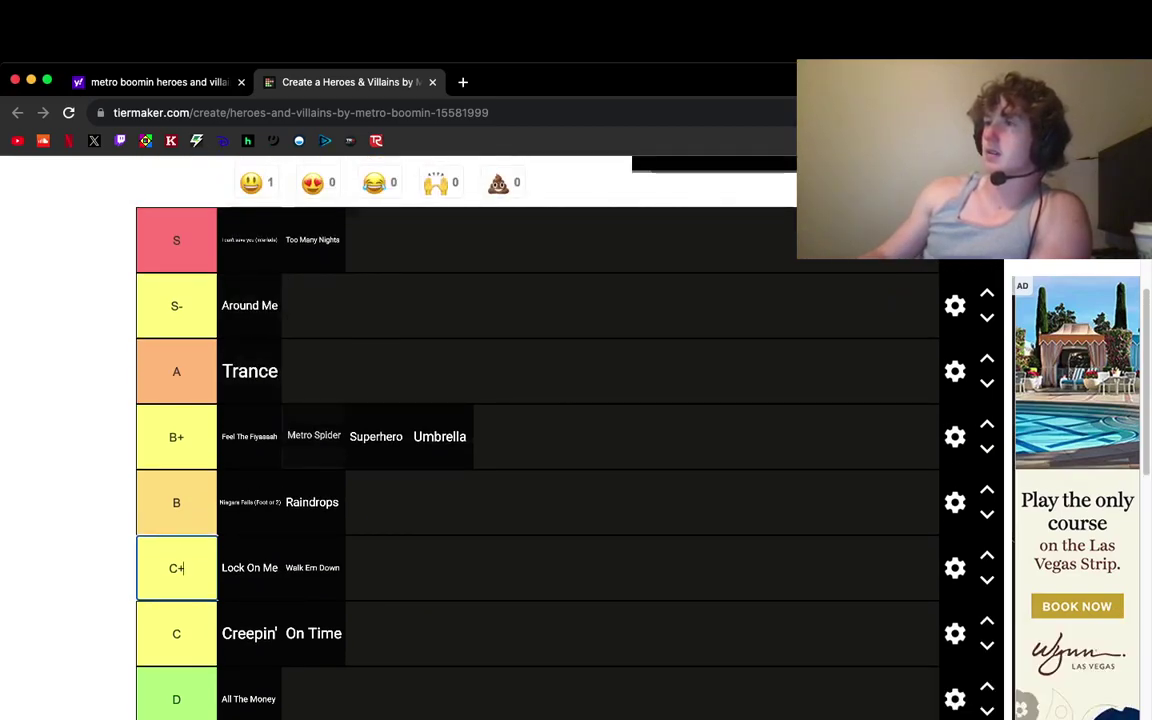
{"action": "left_click_drag", "start_coordinate": [313, 436], "coordinate": [313, 371]}
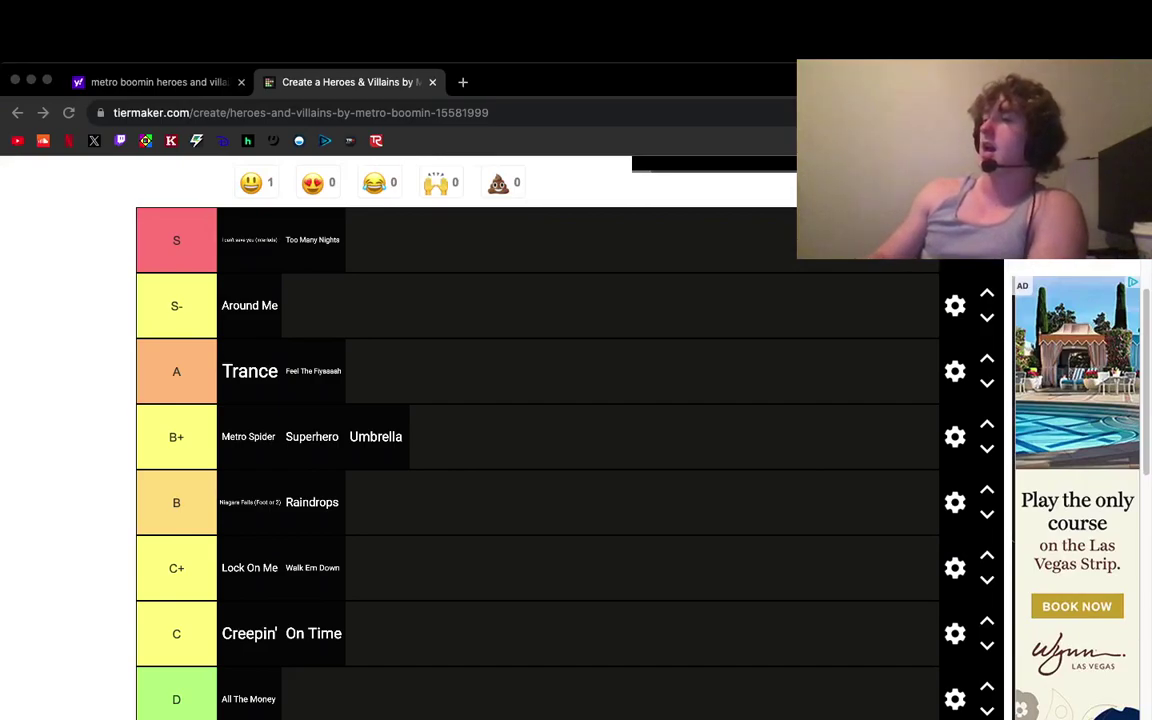
{"action": "left_click", "coordinate": [184, 568]}
{"action": "scroll", "coordinate": [184, 568], "scroll_direction": "down", "scroll_amount": 1}
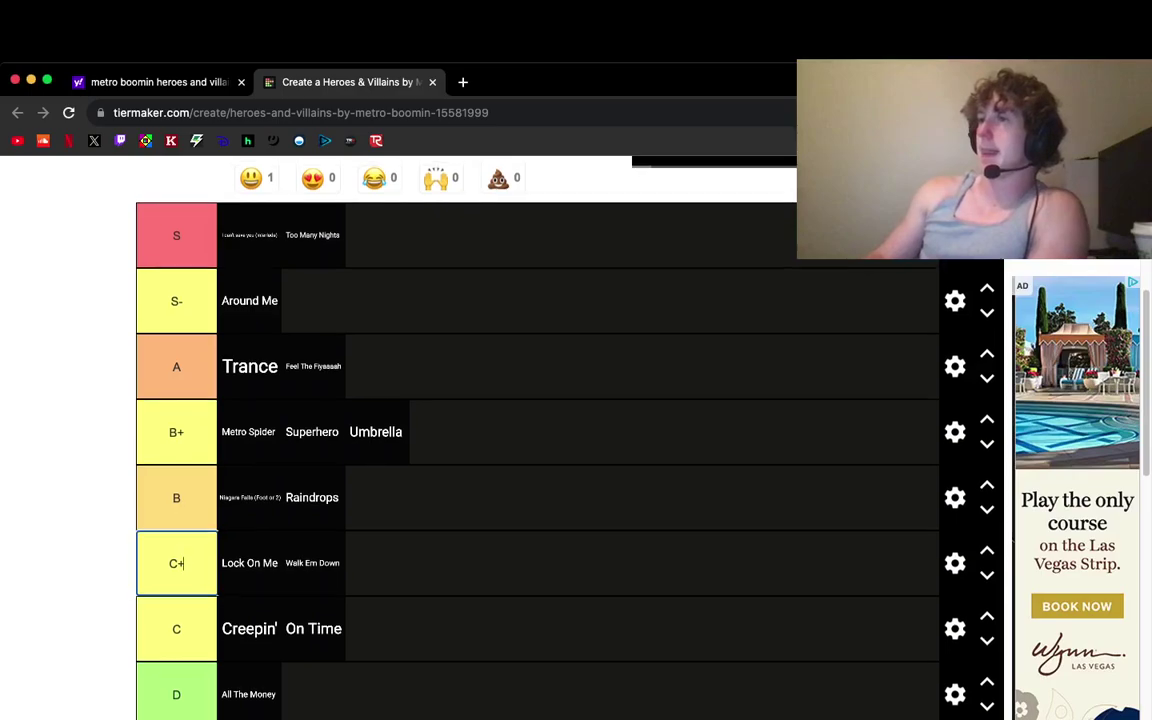
{"action": "scroll", "coordinate": [164, 475], "scroll_direction": "down", "scroll_amount": 3}
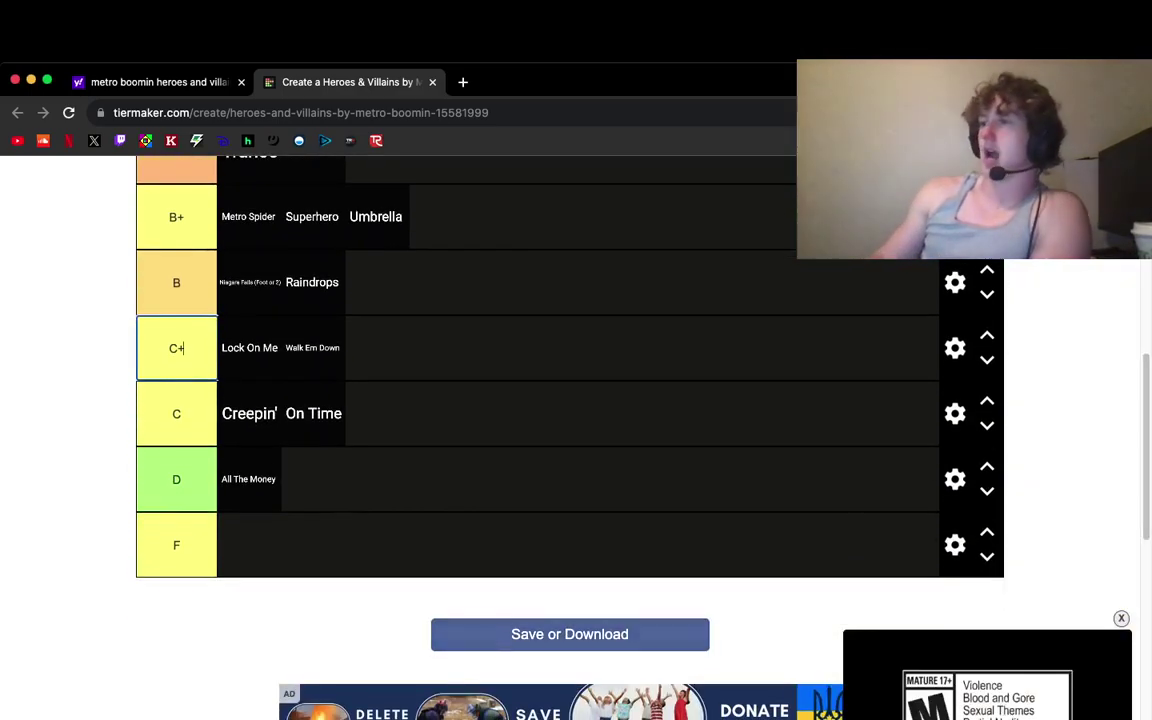
{"action": "scroll", "coordinate": [180, 345], "scroll_direction": "up", "scroll_amount": 3}
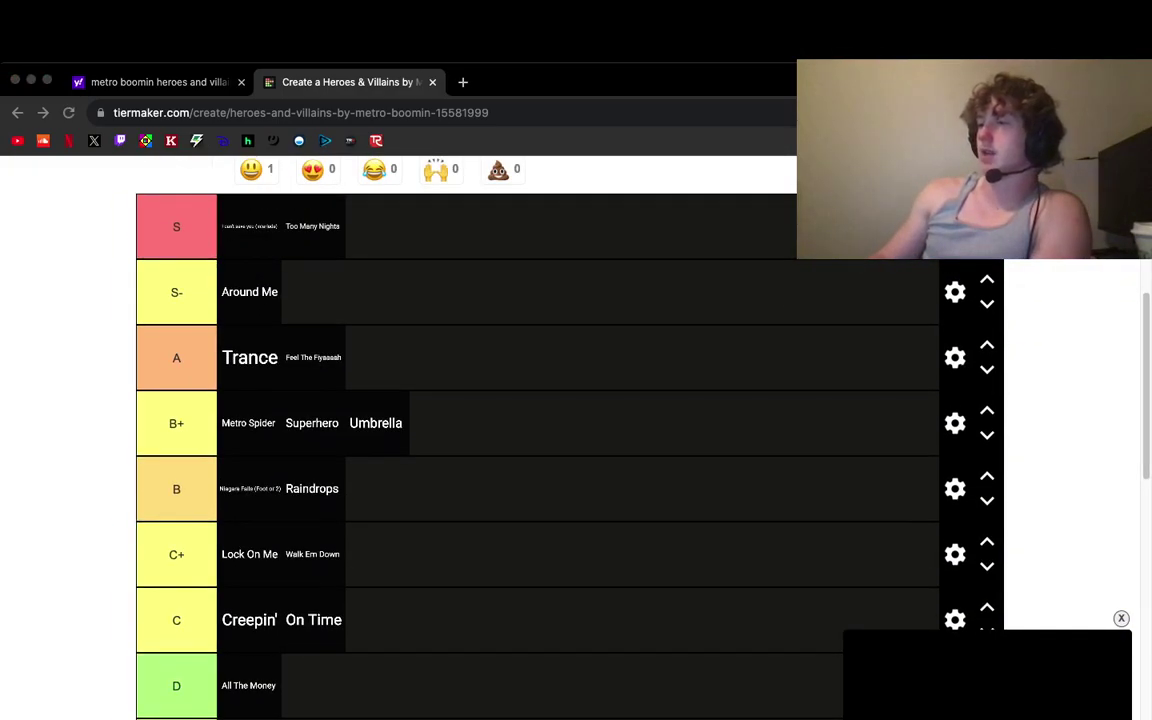